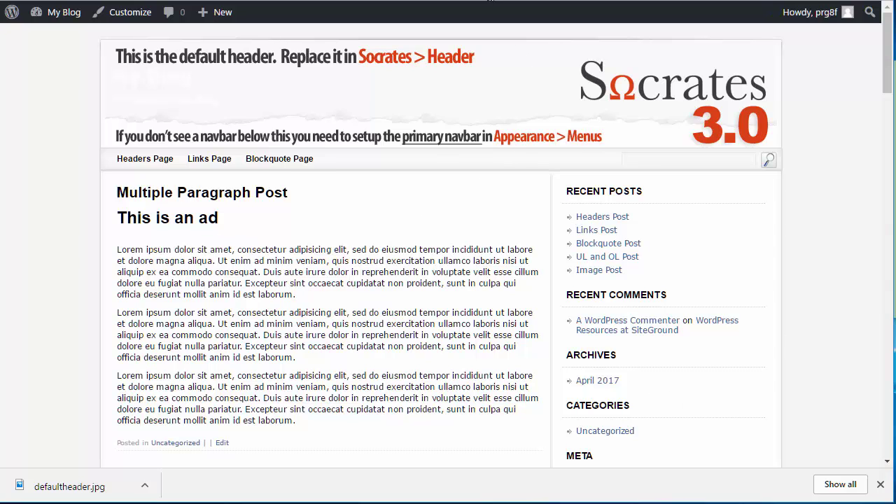
Open the header settings of the active Socrates theme in the WordPress dashboard.
click(506, 11)
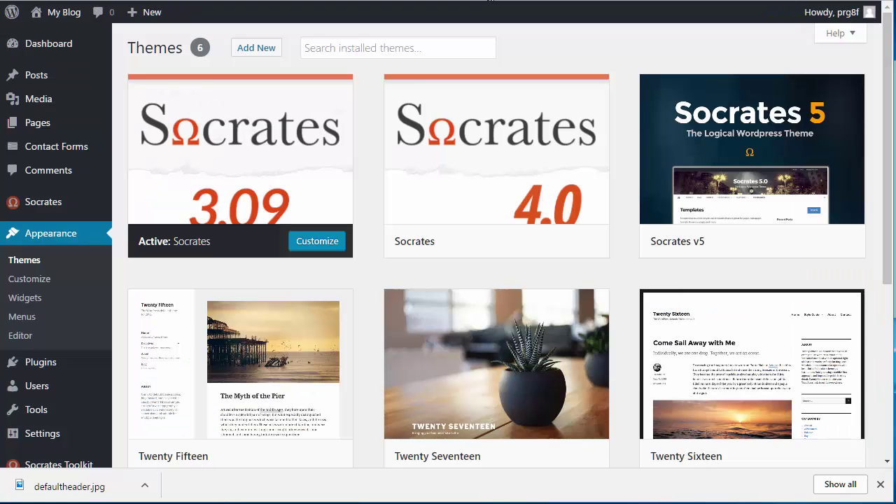
click(56, 203)
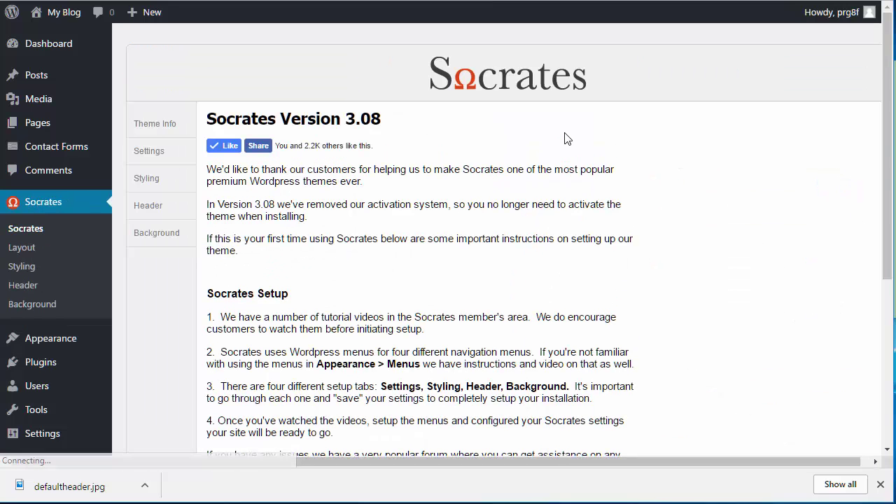
click(177, 210)
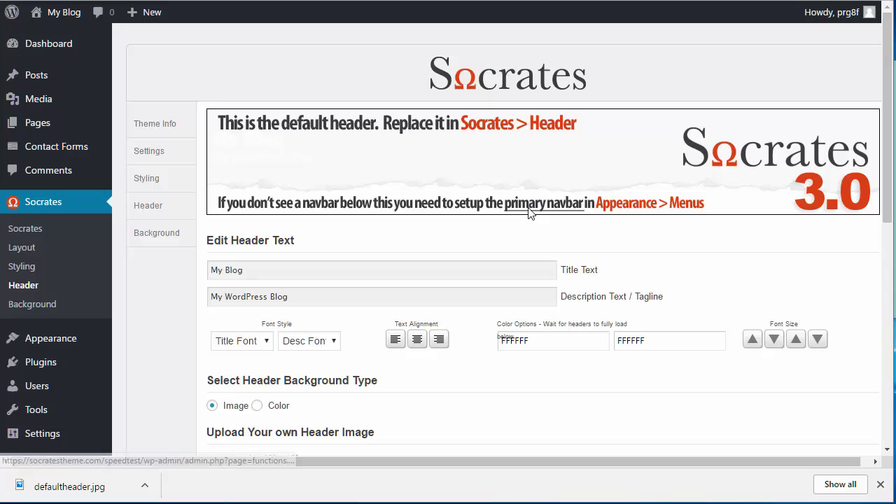
Save the default header image to the computer from its own browser tab and close that tab.
right_click(569, 171)
click(576, 173)
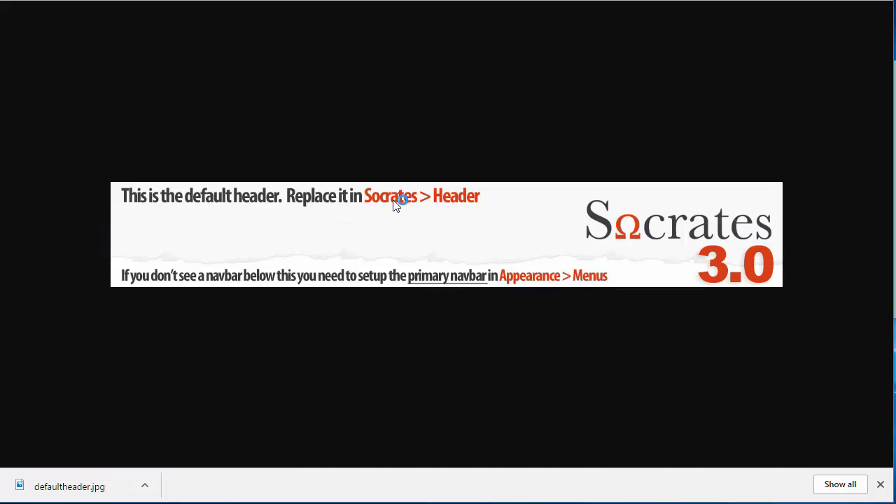
right_click(406, 201)
click(418, 226)
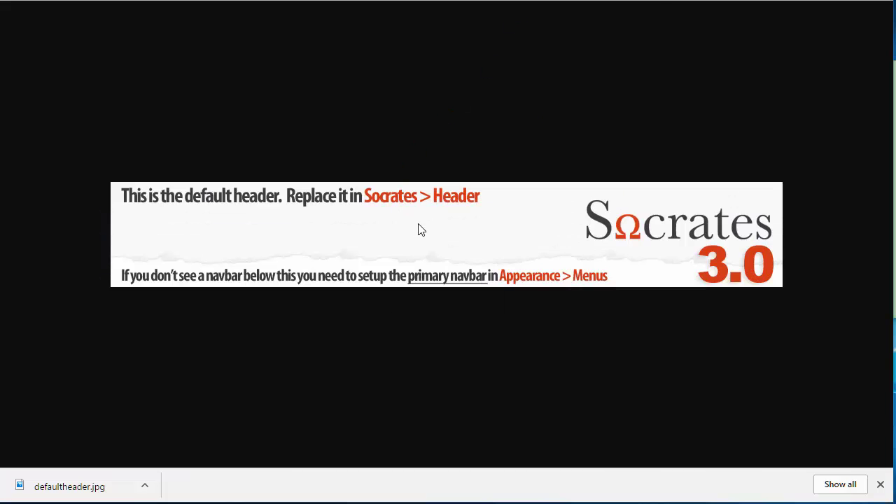
click(554, 279)
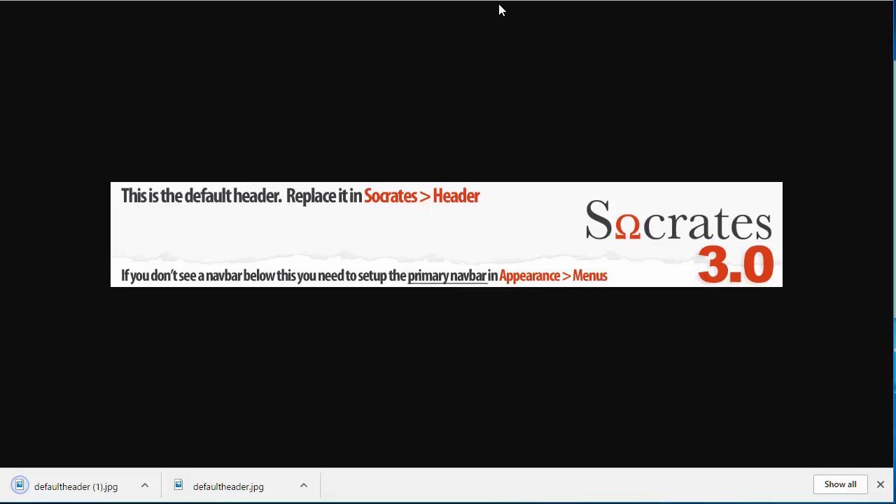
key(ctrl+w)
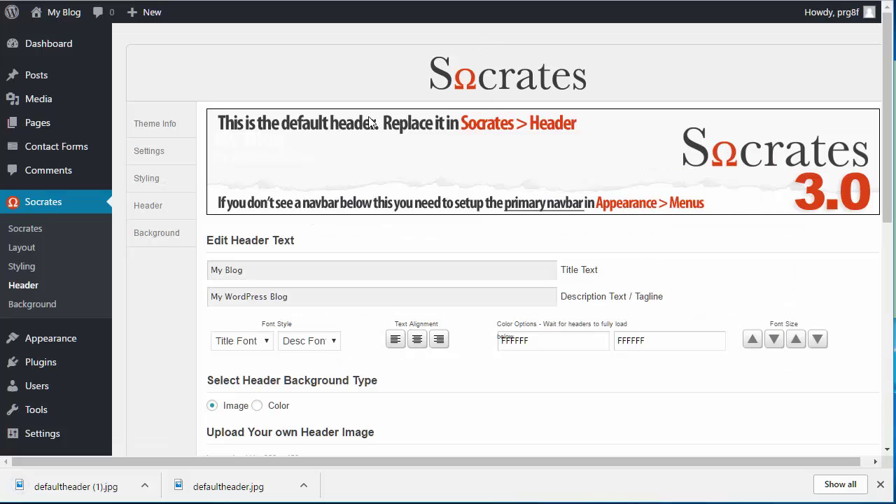
Review the theme's general settings, covering site layout, meta tags, analytics, search and in-post ad options.
mouse_move(887, 126)
mouse_down()
mouse_move(880, 290)
mouse_move(883, 110)
mouse_up()
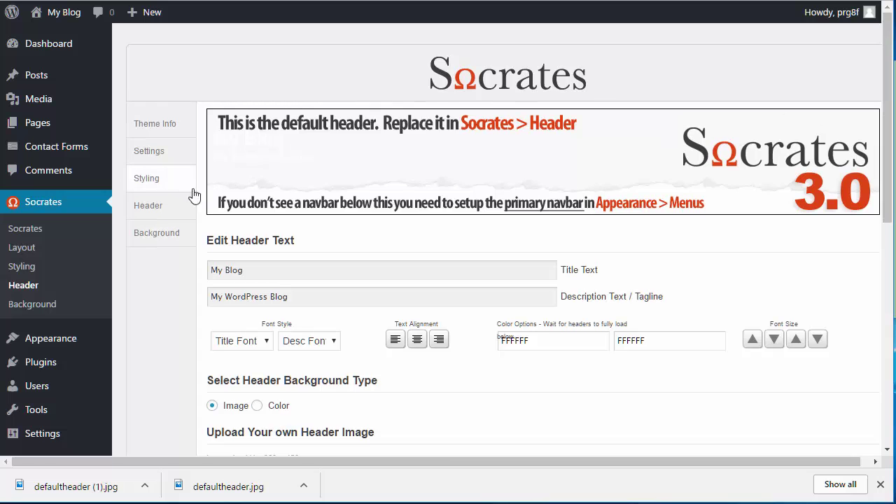
click(163, 154)
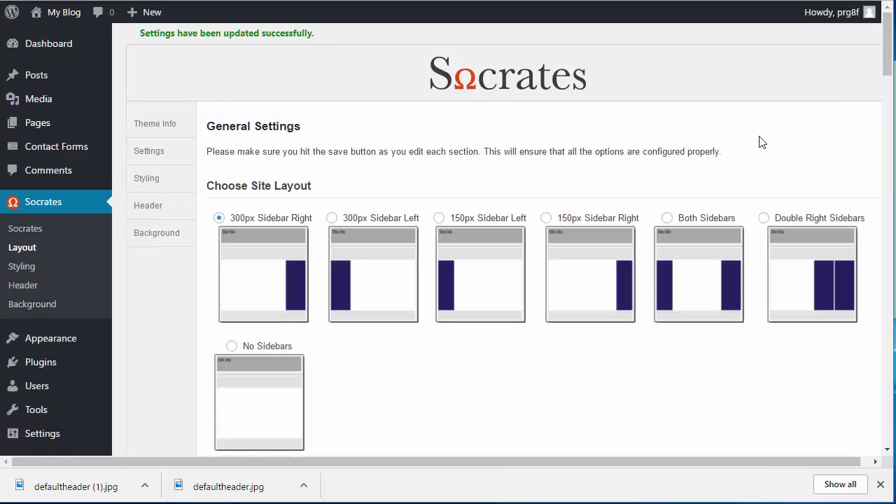
drag(880, 61, 868, 112)
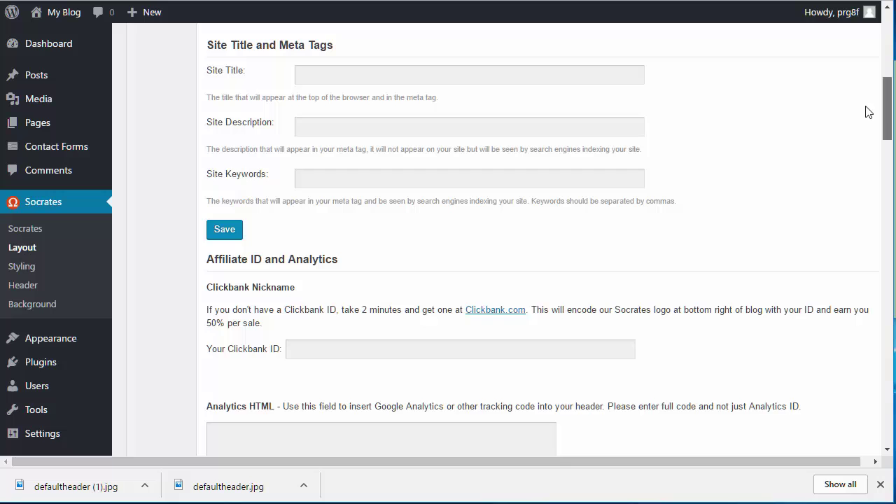
scroll(866, 126, down, 4)
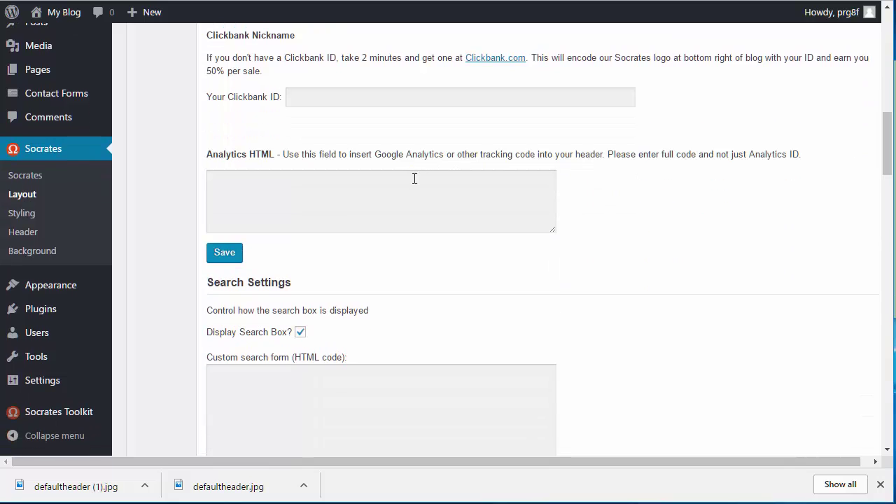
drag(887, 161, 886, 278)
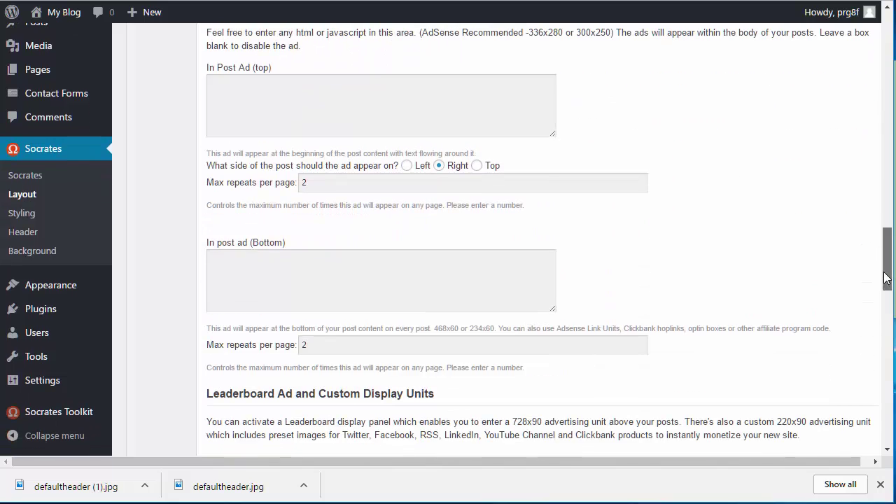
click(454, 128)
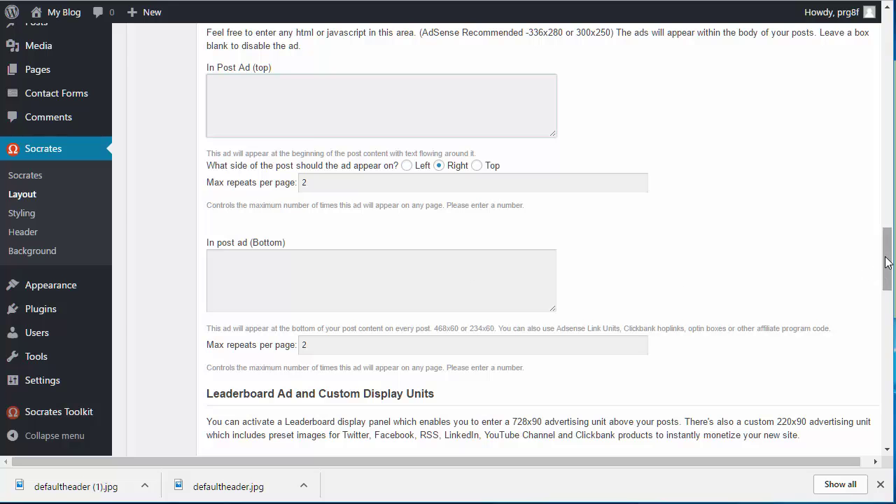
drag(888, 263, 854, 38)
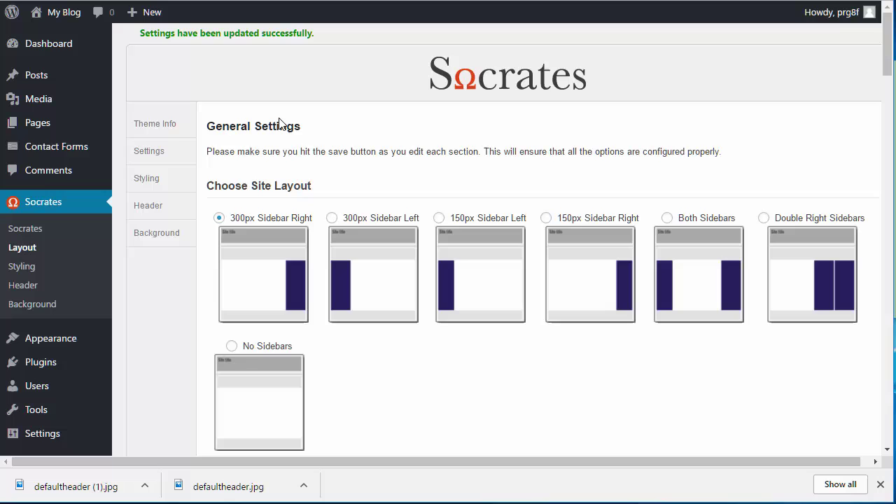
Activate the Socrates 4.0 theme.
mouse_move(58, 340)
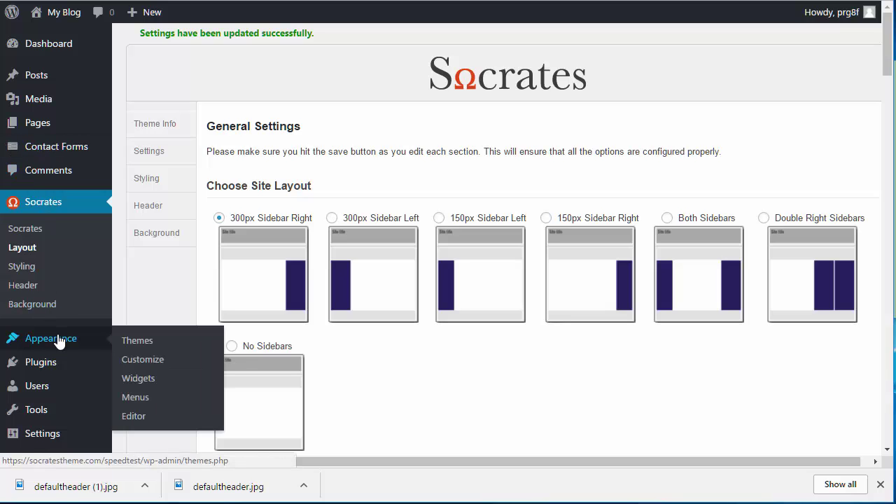
click(124, 342)
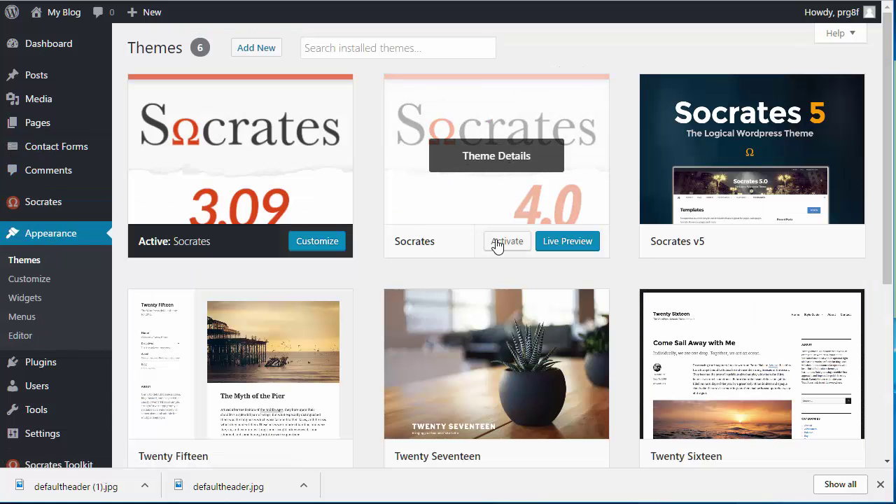
click(503, 242)
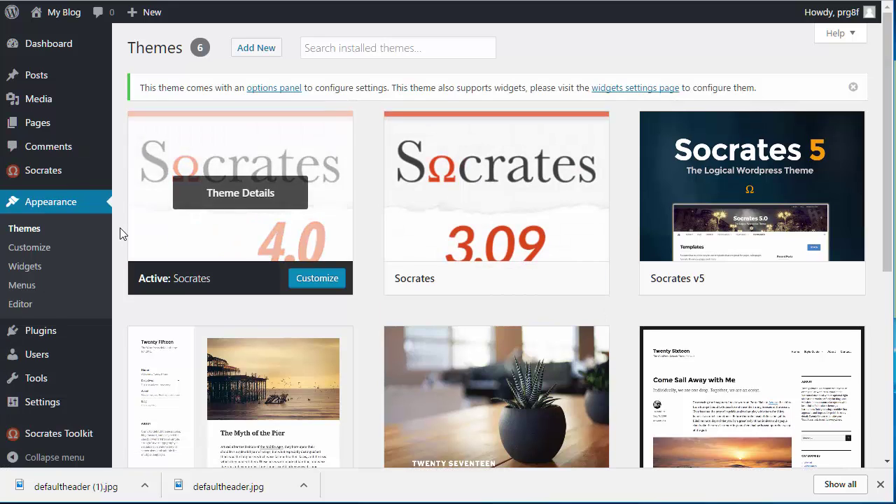
View the Socrates 4.0 header area image in a separate browser tab and return to the theme options.
click(60, 175)
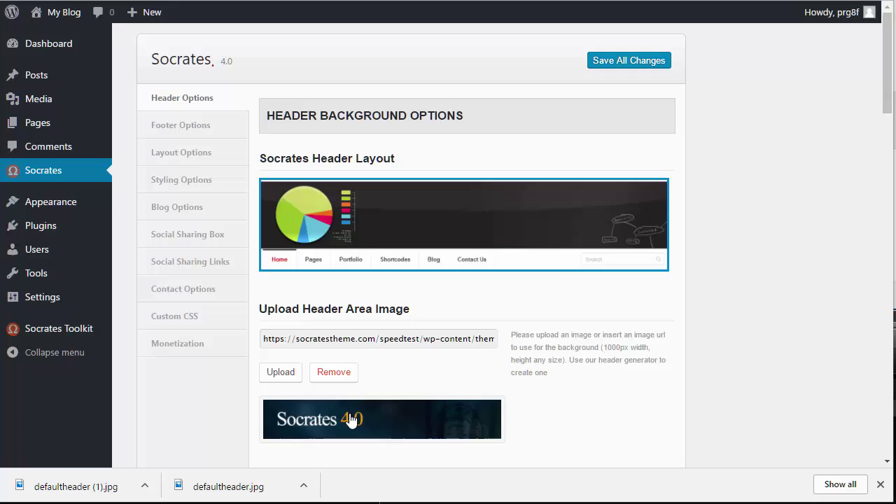
right_click(349, 416)
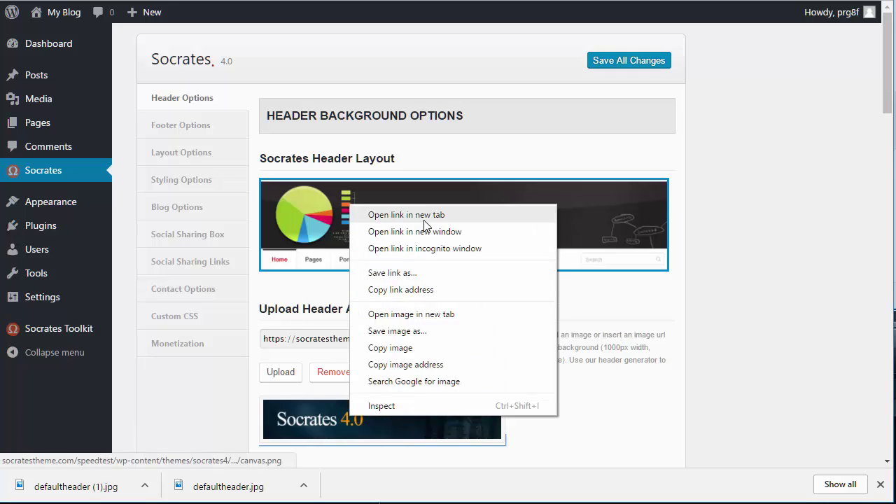
click(442, 315)
key(ctrl+Tab)
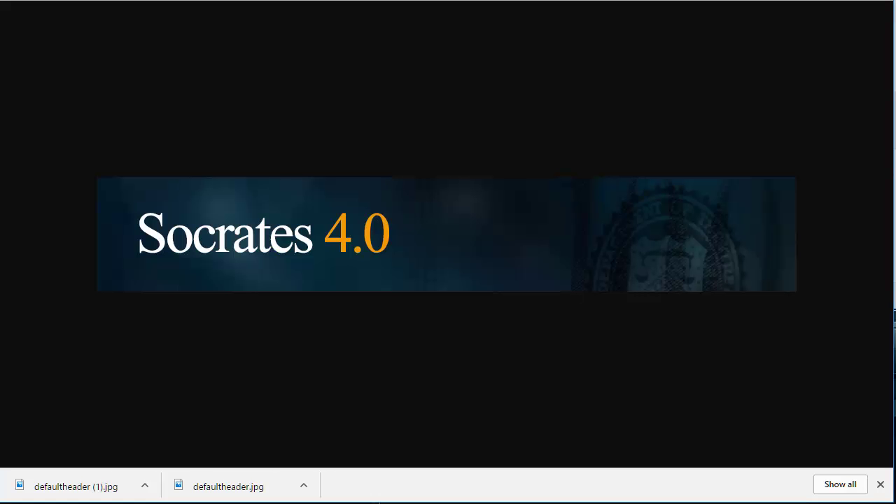
key(ctrl+shift+Tab)
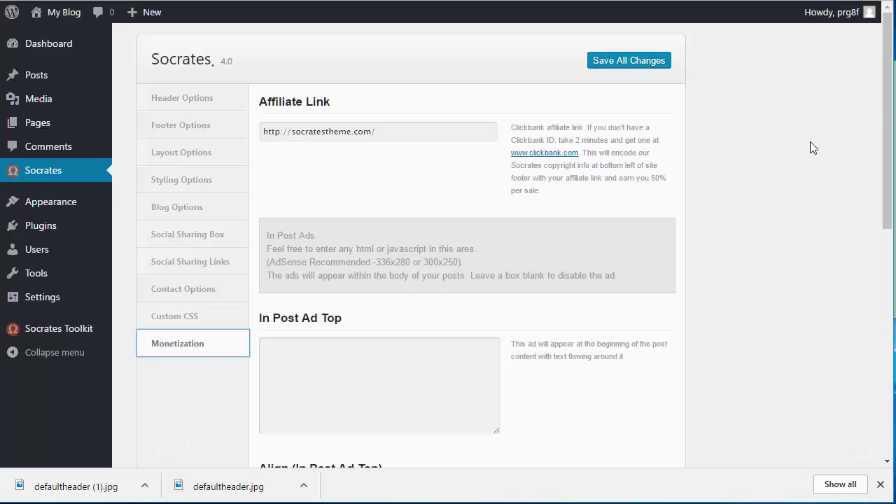
Review the Socrates 4.0 Monetization options and open the live site in a new browser tab.
drag(883, 102, 875, 60)
mouse_move(64, 12)
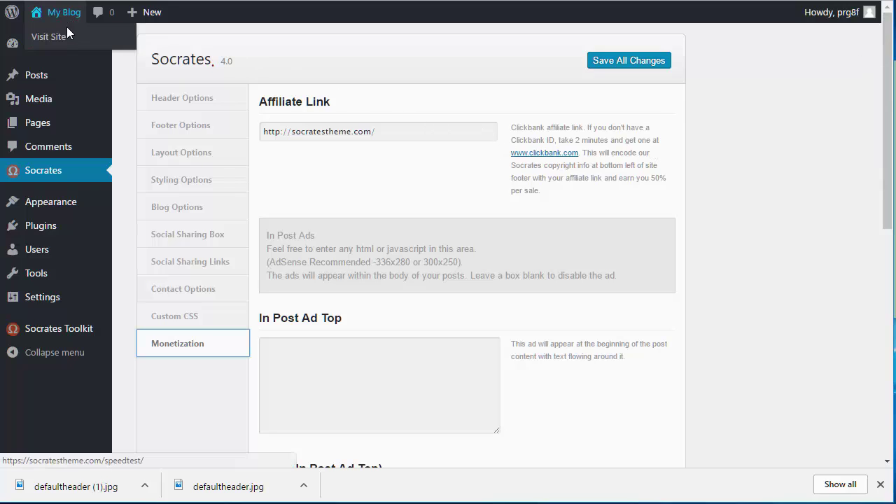
right_click(56, 35)
click(249, 49)
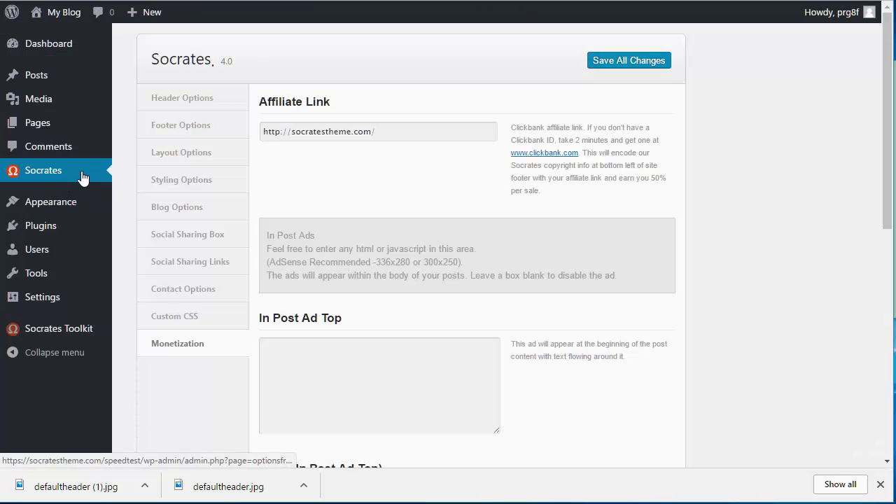
Activate the Socrates v5 theme.
mouse_move(75, 216)
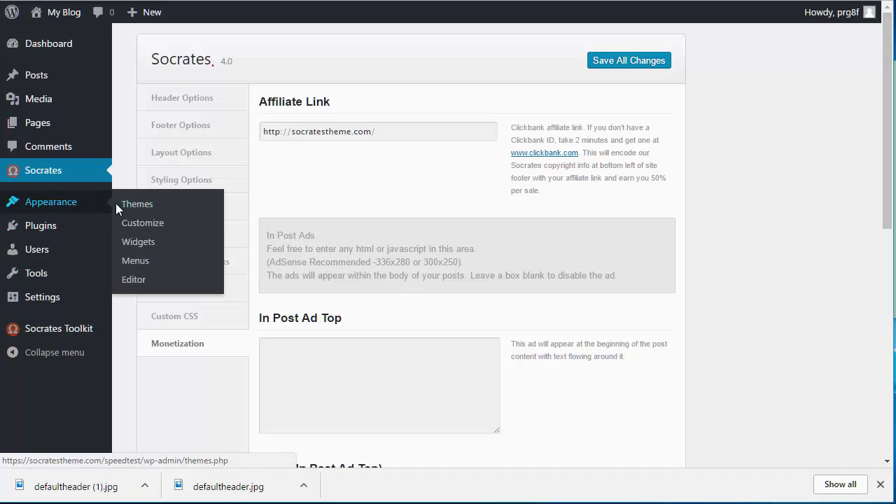
click(148, 205)
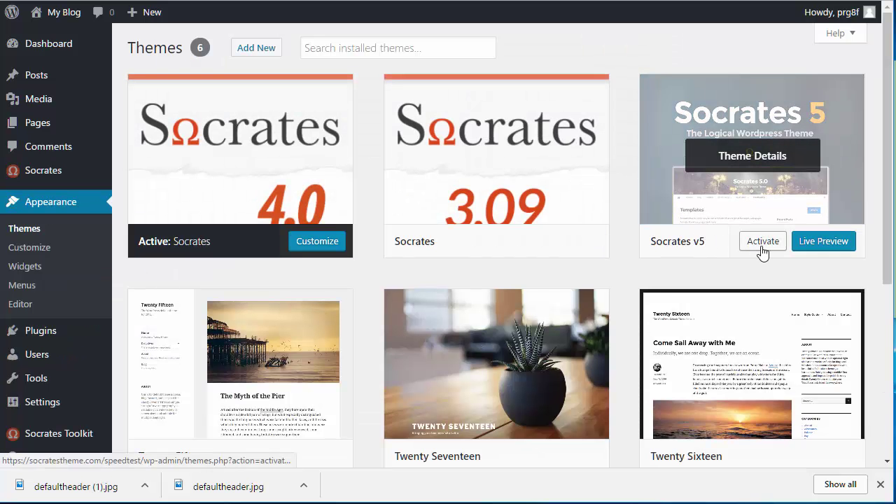
click(760, 243)
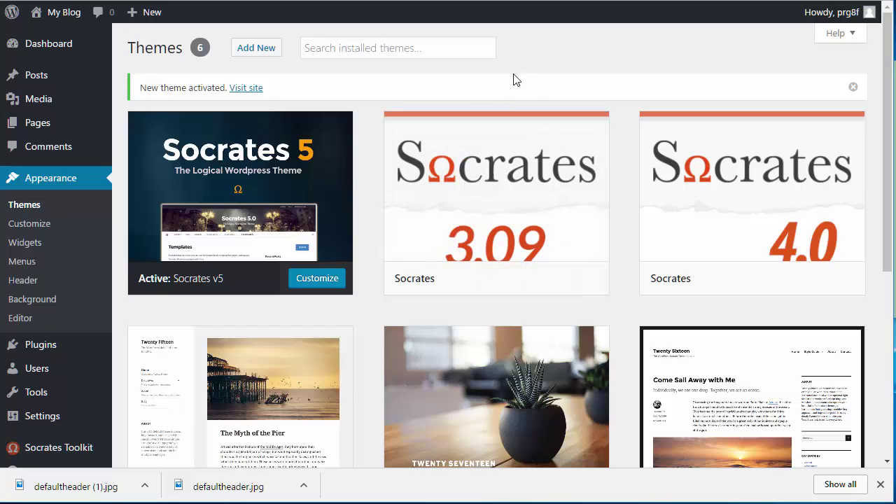
Open the Widgets page and expand the Top Banner, Bottom Banner, Header and Landing Page Footer areas.
click(39, 244)
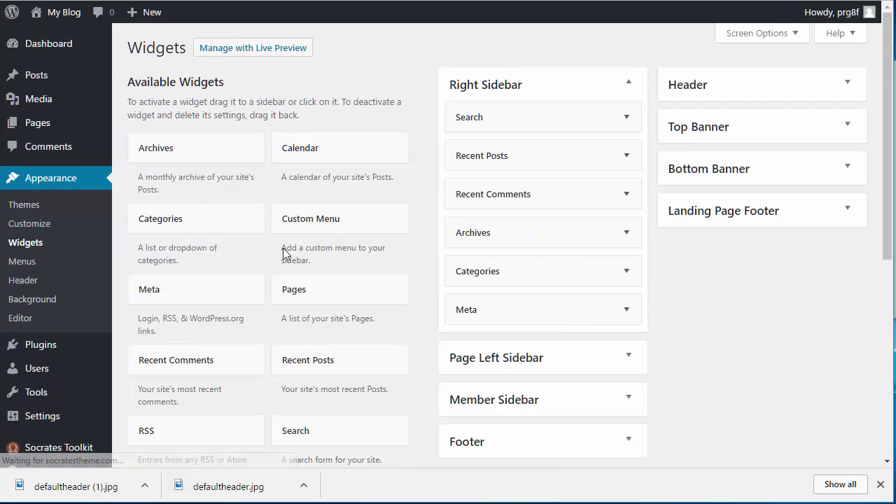
click(844, 127)
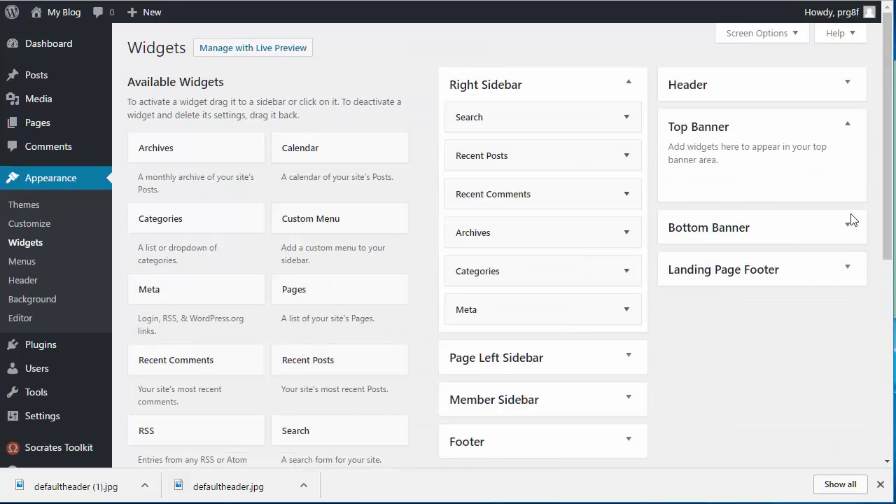
click(855, 236)
click(856, 96)
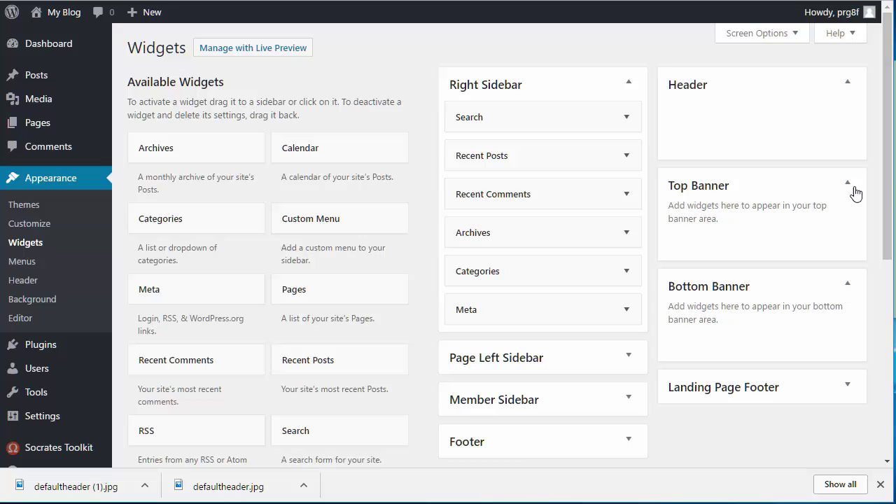
click(853, 389)
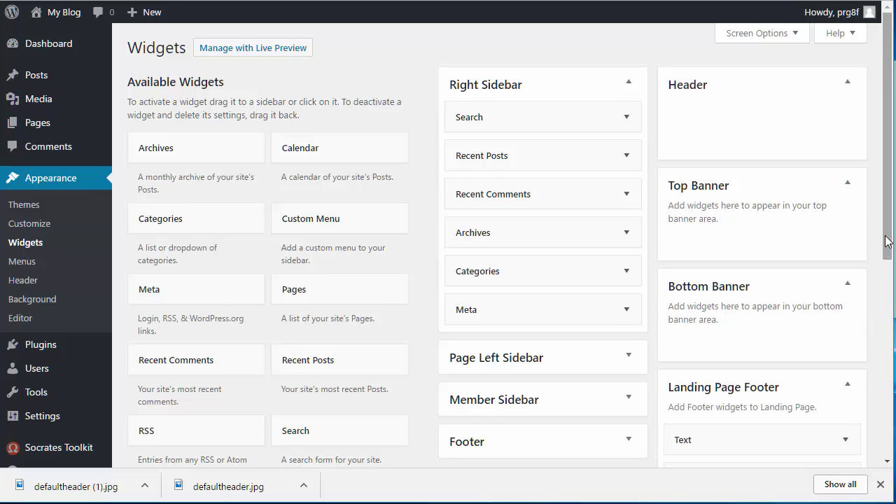
scroll(888, 241, down, 1)
scroll(888, 241, up, 1)
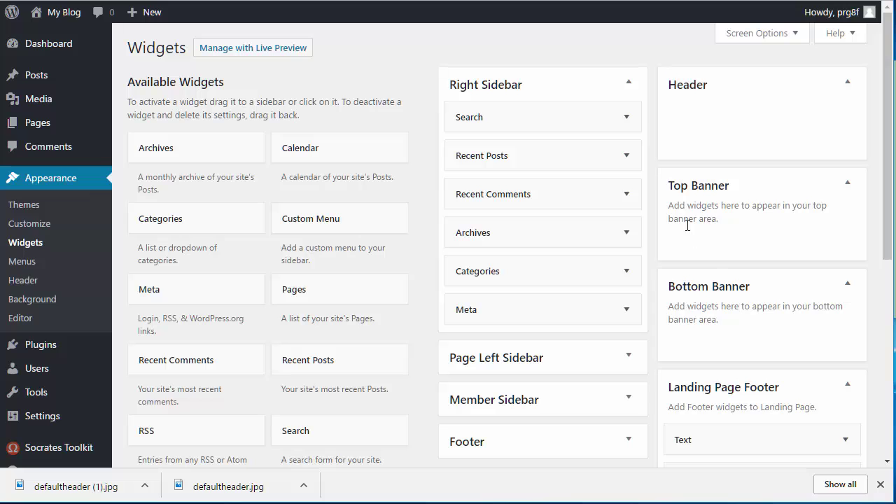
Move the Archives widget into the Top Banner area, and return it to the Right Sidebar between Categories and Meta.
drag(605, 233, 743, 186)
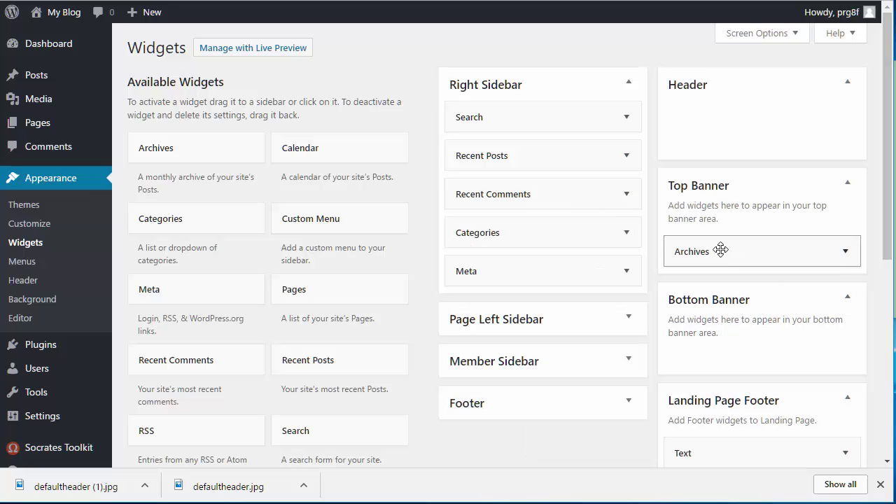
drag(720, 250, 514, 254)
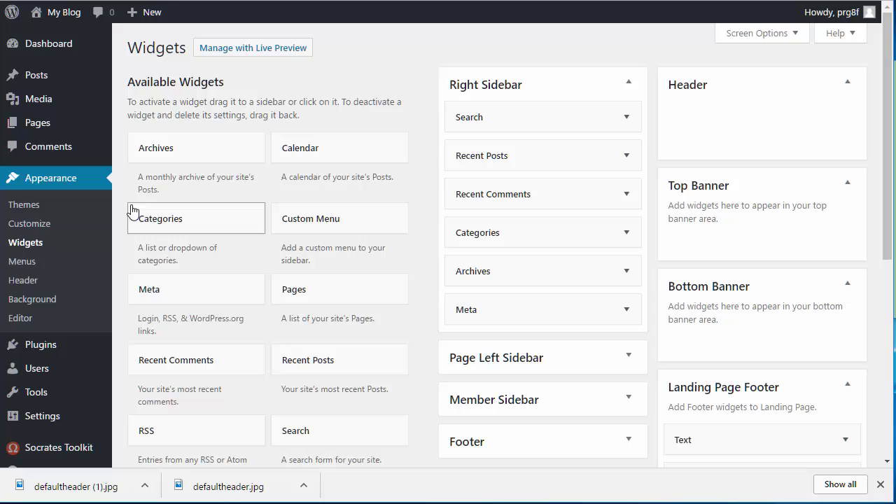
Open the menu location settings and check which menus can be assigned to the Primary location, leaving the assignment as is.
click(26, 261)
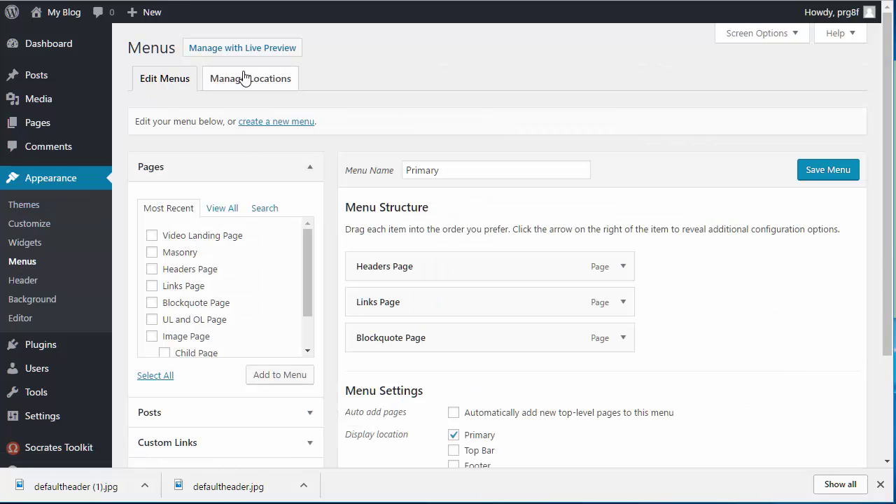
click(242, 77)
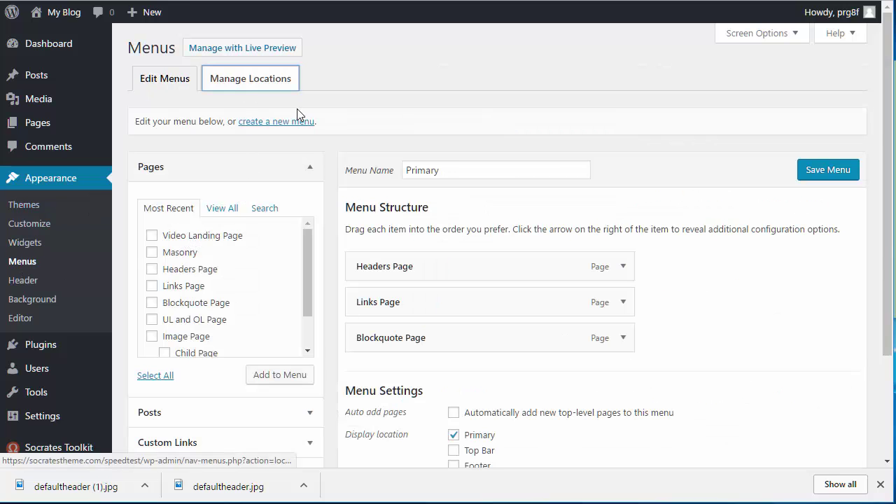
click(328, 174)
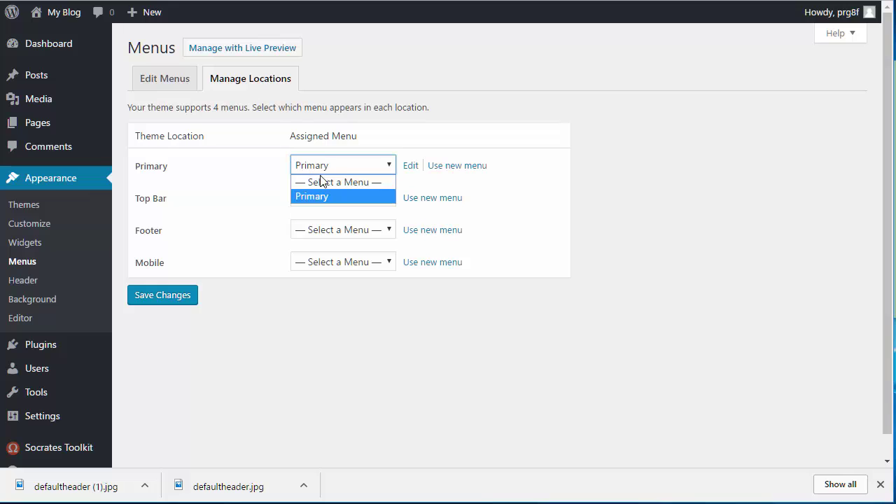
click(248, 180)
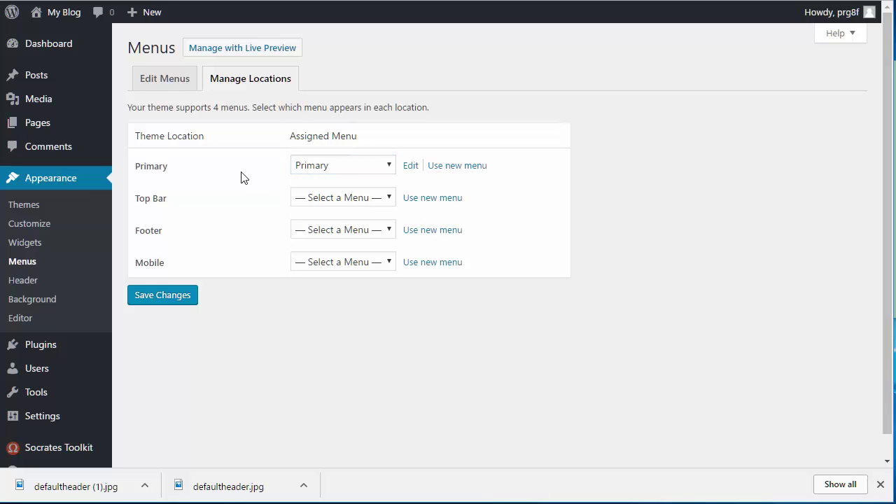
Open the theme customizer, upload defaultheader.jpg and apply it as the header image without cropping.
click(38, 206)
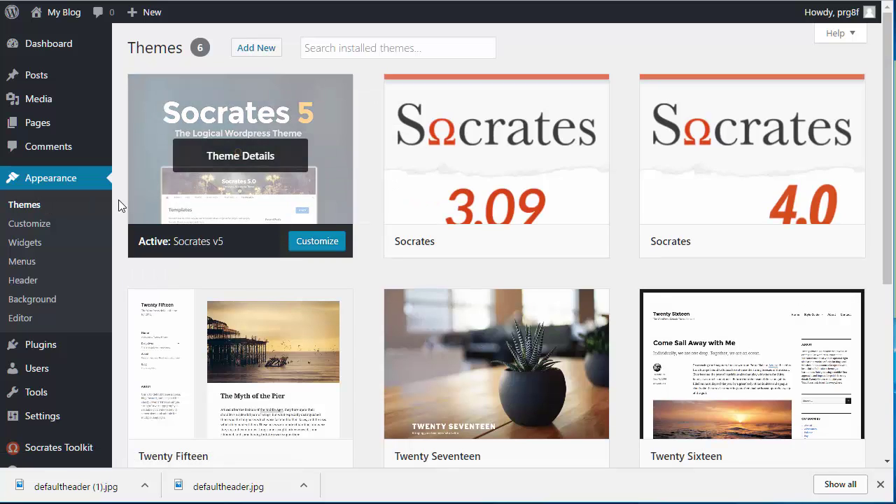
click(46, 224)
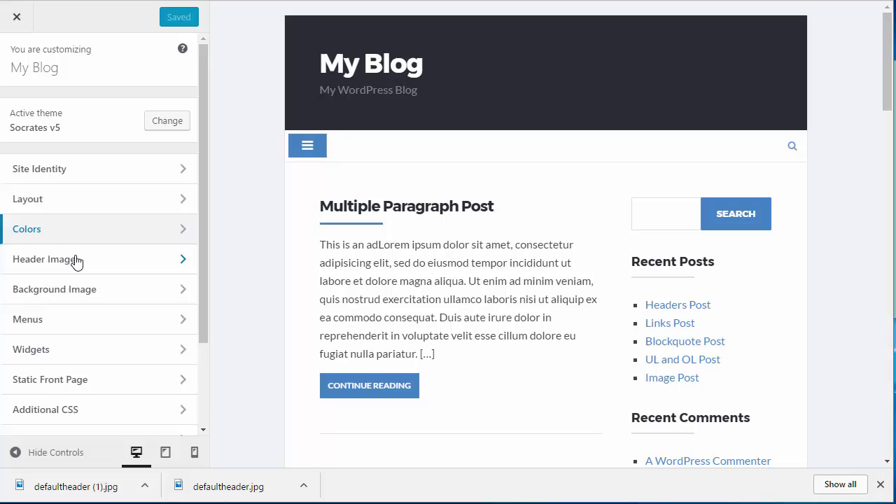
click(77, 259)
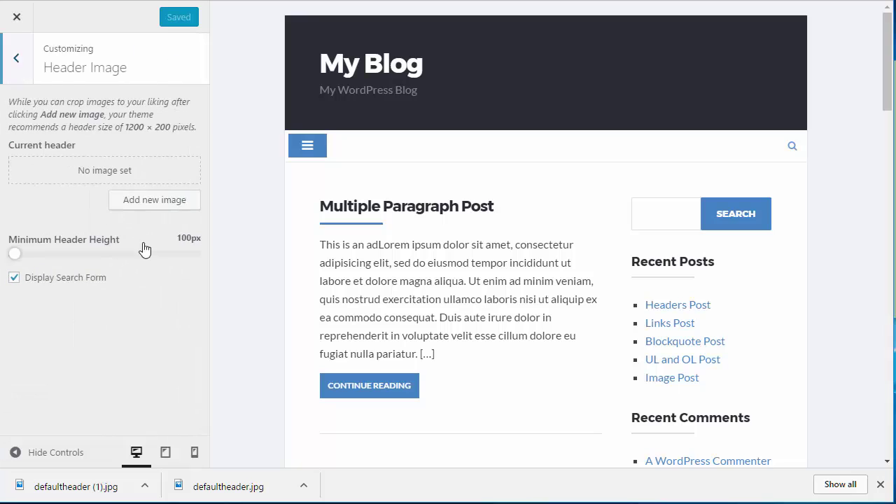
click(141, 201)
click(66, 69)
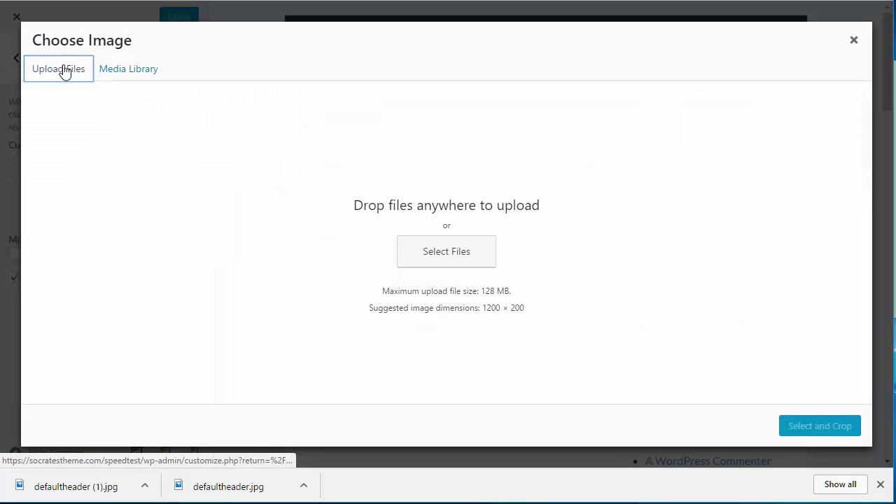
click(433, 245)
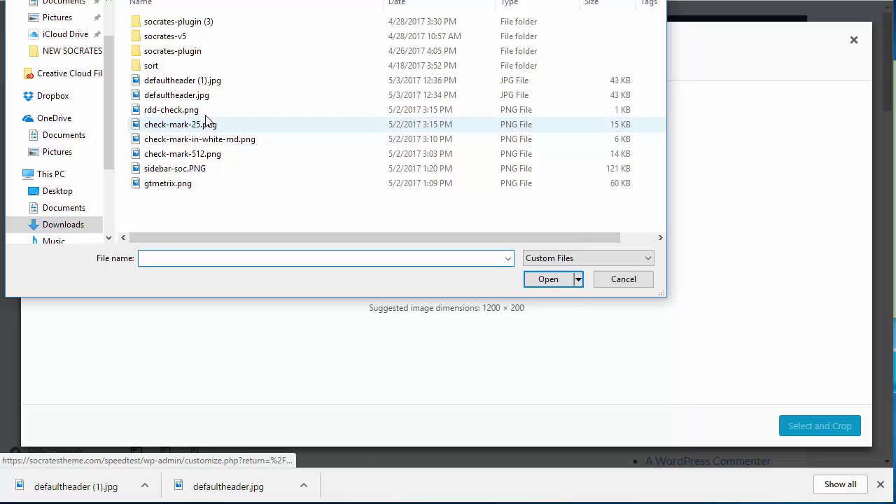
double_click(183, 94)
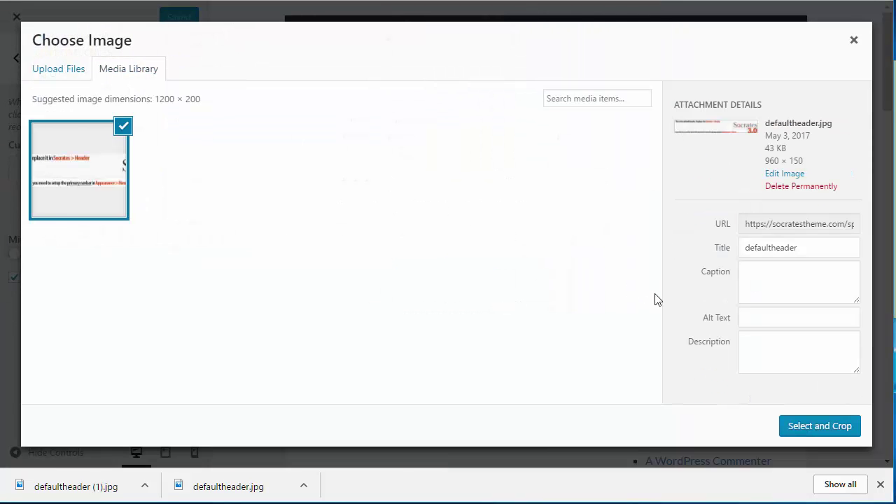
click(840, 425)
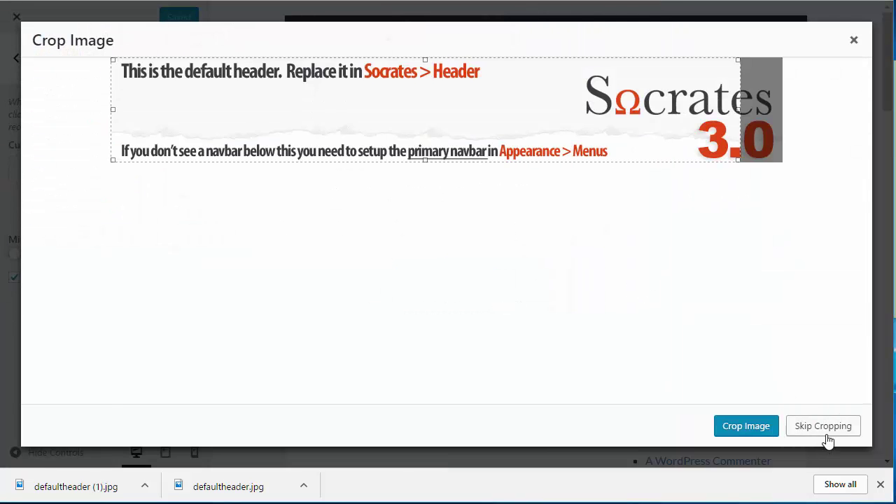
click(792, 428)
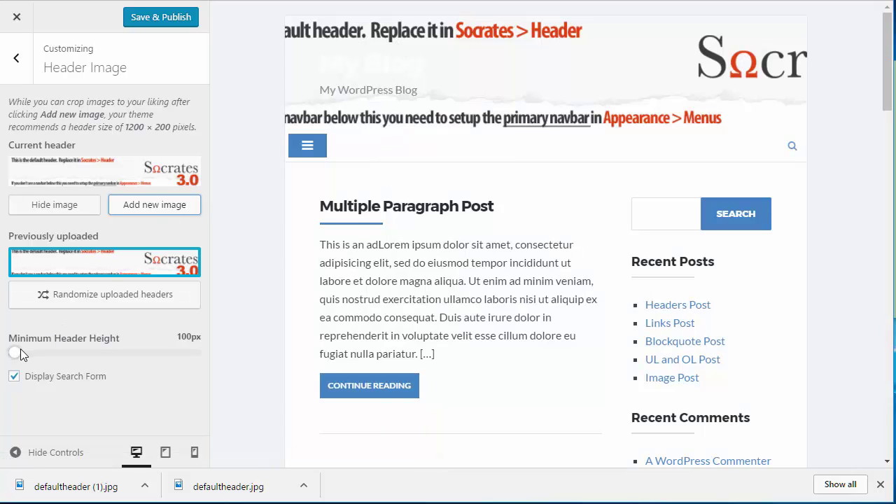
Set the minimum header height to 155px, and leave the customizer without saving the changes.
drag(15, 352, 26, 355)
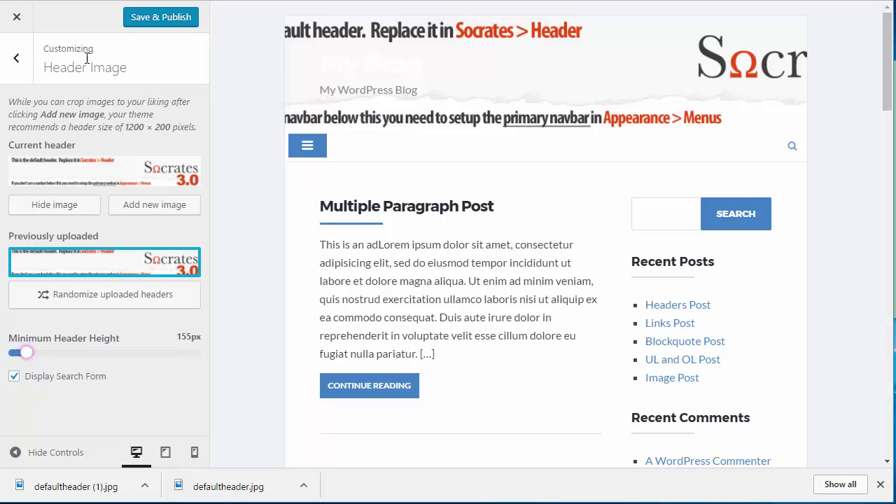
click(16, 58)
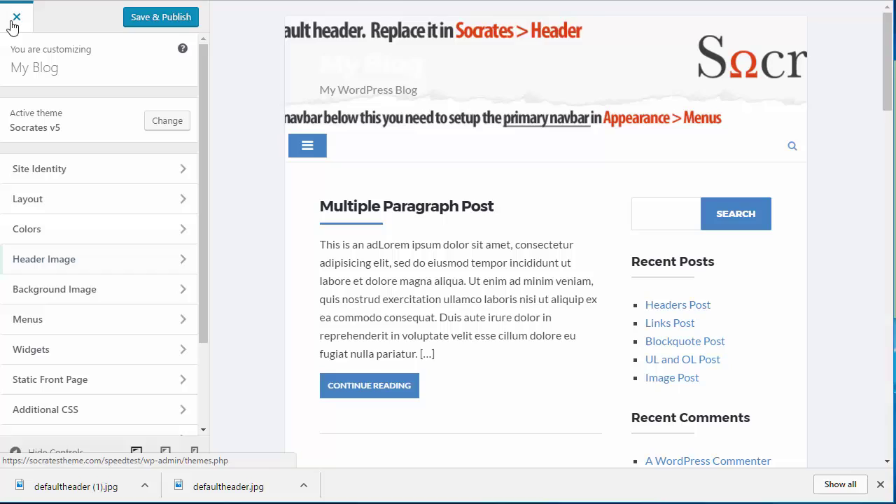
click(14, 21)
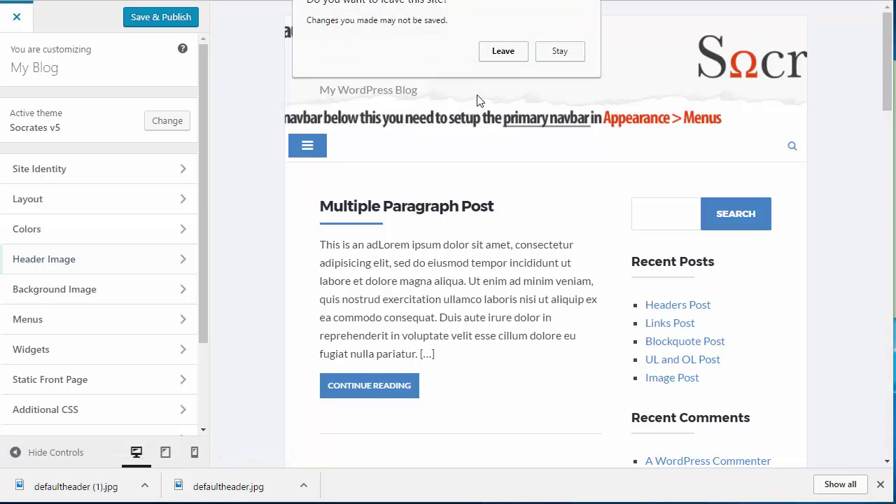
click(518, 56)
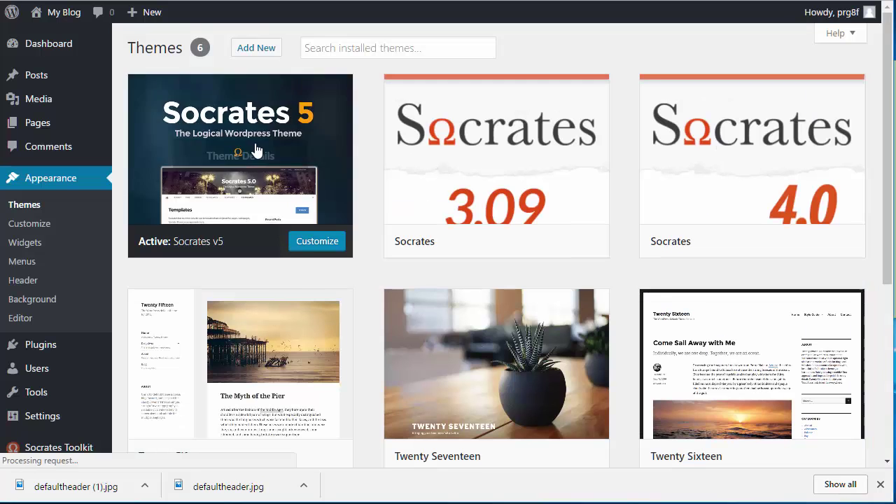
Open the Socrates Toolkit Monetization settings and review the In Post Ad Top and In Post Ad Bottom sections.
click(63, 448)
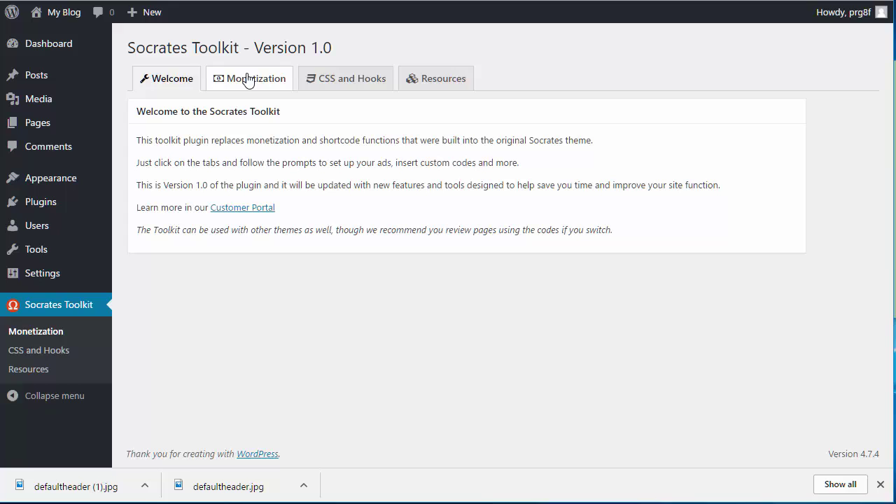
click(248, 79)
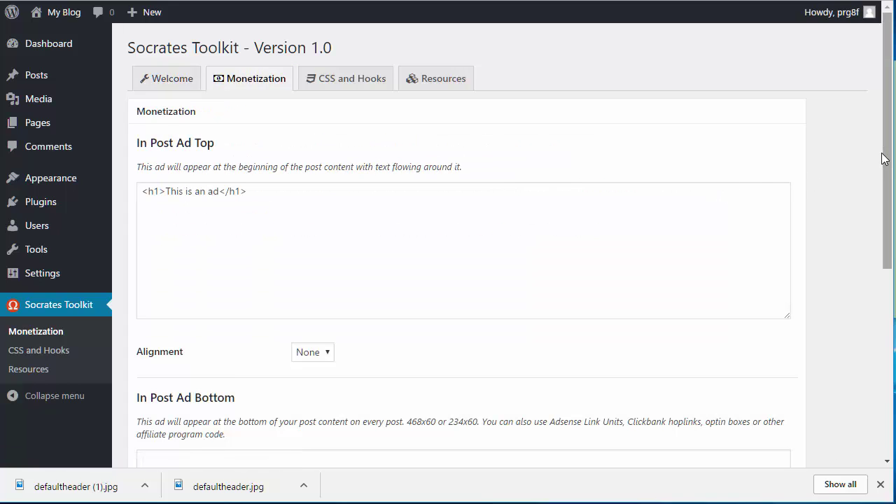
click(362, 226)
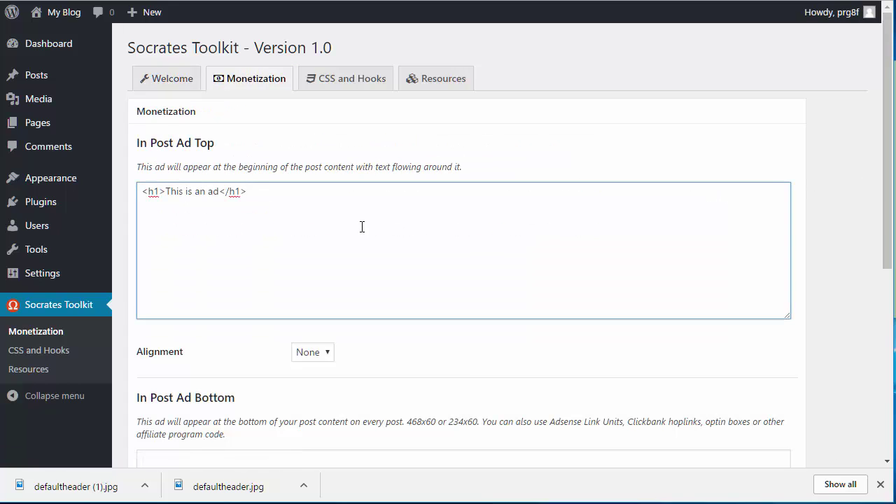
drag(887, 137, 891, 215)
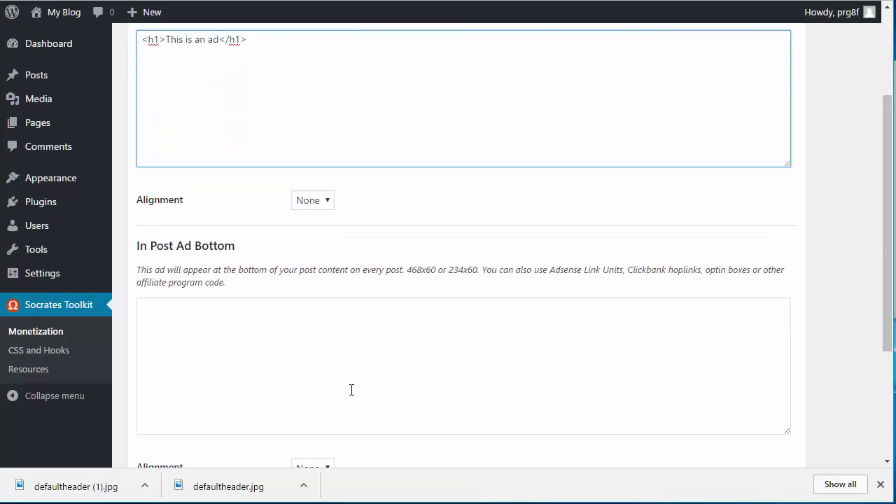
Return to the Widgets page and add a Text widget to the Top Banner area.
mouse_move(61, 186)
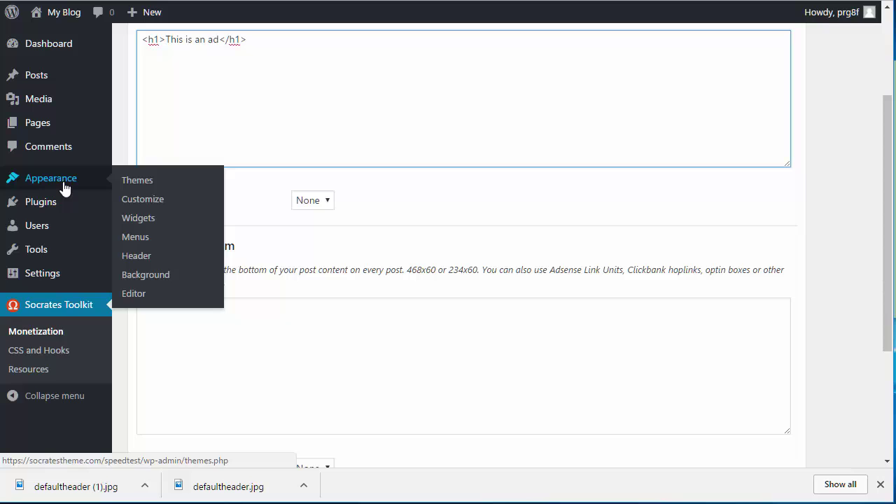
click(126, 221)
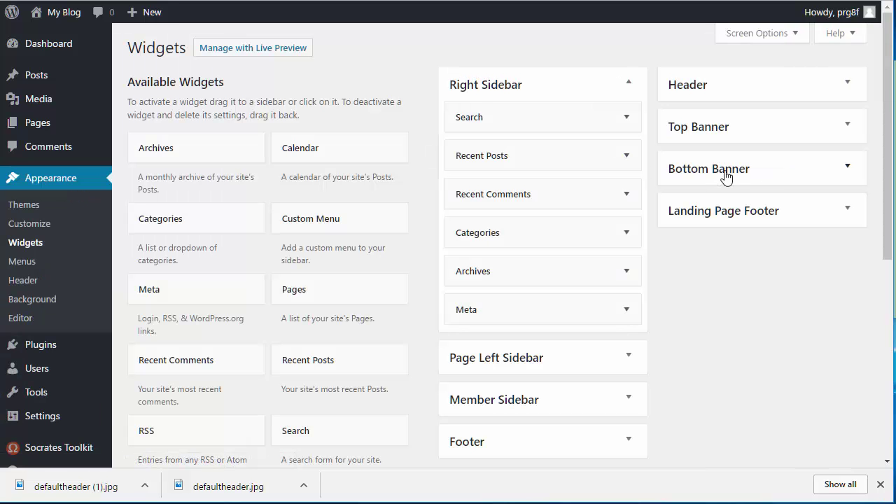
scroll(434, 418, down, 3)
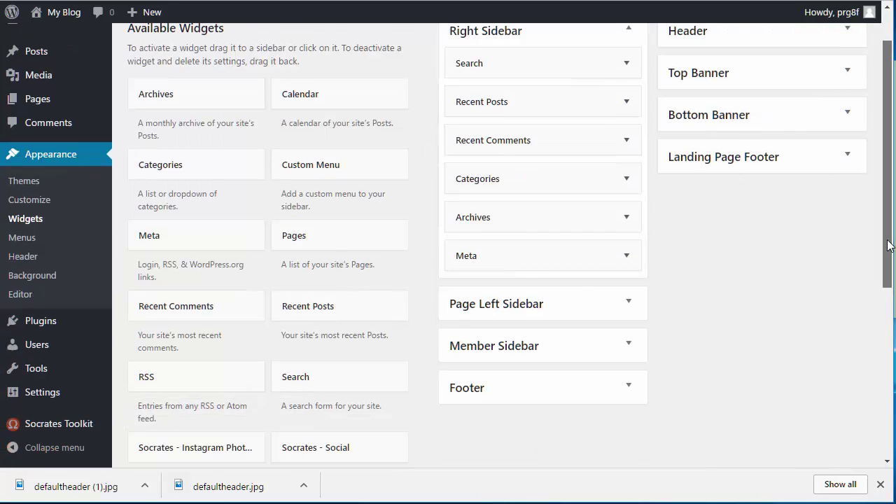
drag(309, 465, 708, 113)
click(687, 238)
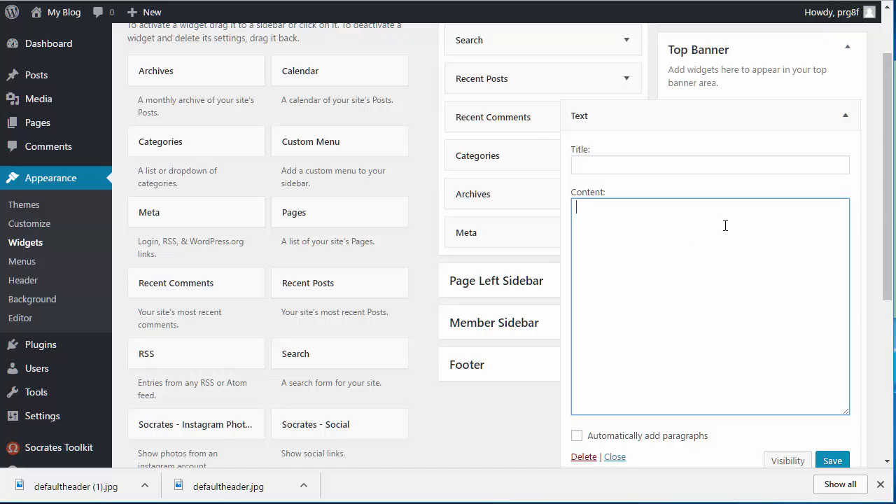
Expand the visibility options of the Top Banner Text widget and examine its display conditions and empty content field.
drag(889, 204, 891, 255)
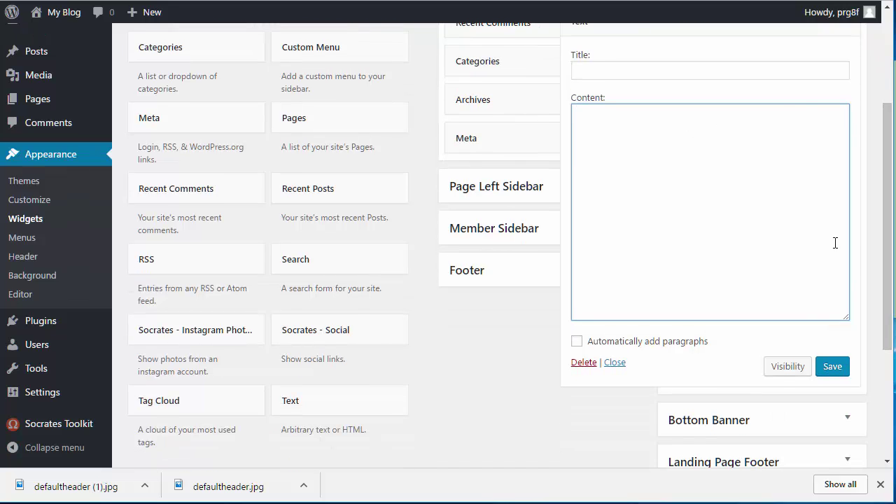
click(792, 367)
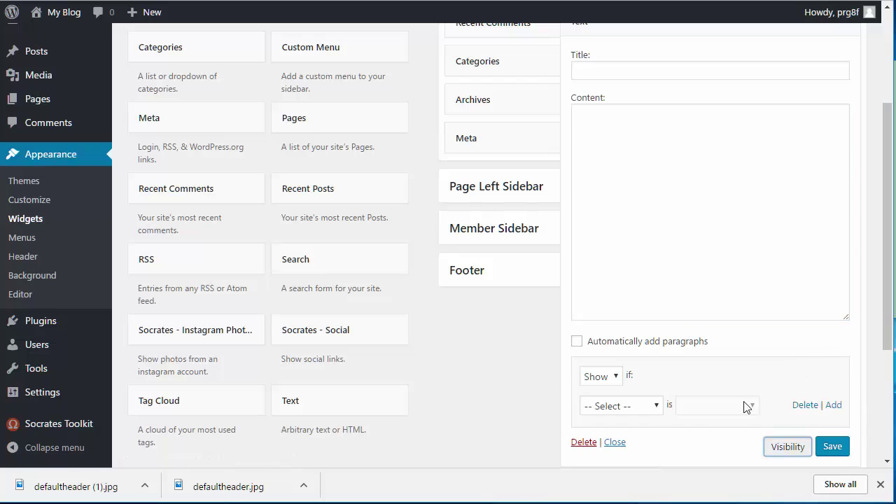
click(658, 408)
click(655, 403)
scroll(874, 196, up, 2)
scroll(848, 210, up, 3)
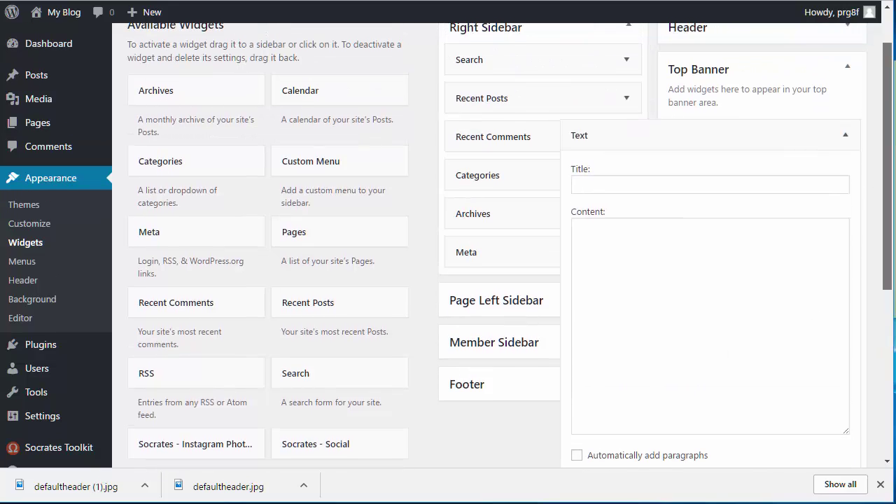
click(728, 242)
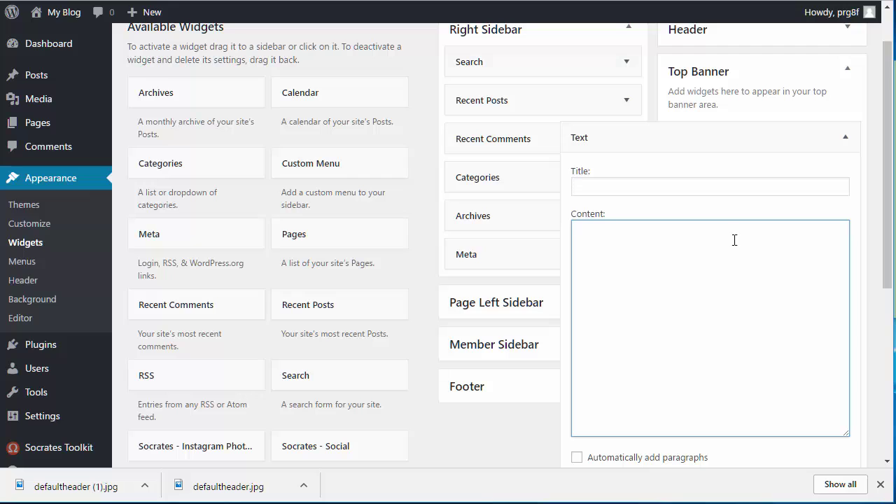
scroll(888, 207, down, 3)
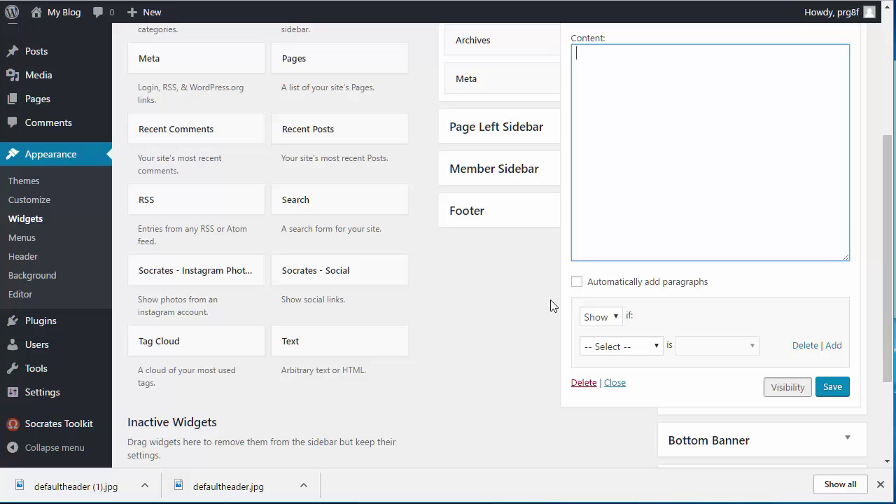
Switch to the live site tab and look through the posts for the in-post ads.
click(544, 2)
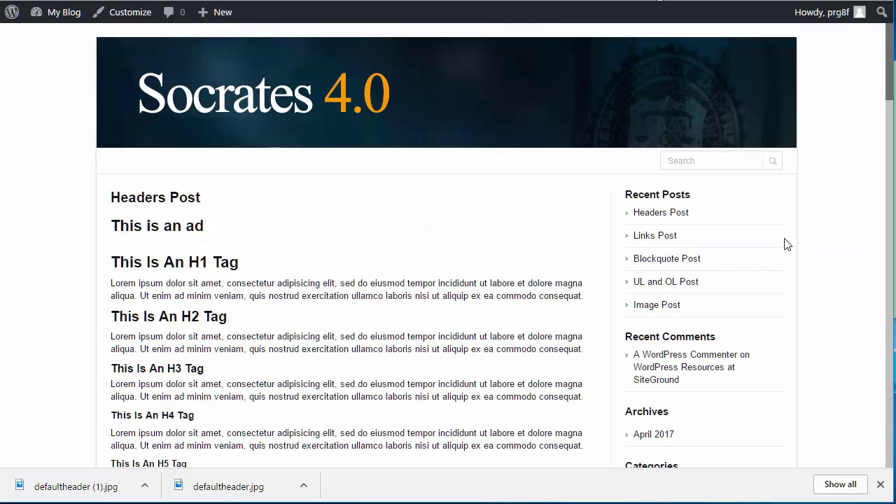
scroll(891, 231, down, 7)
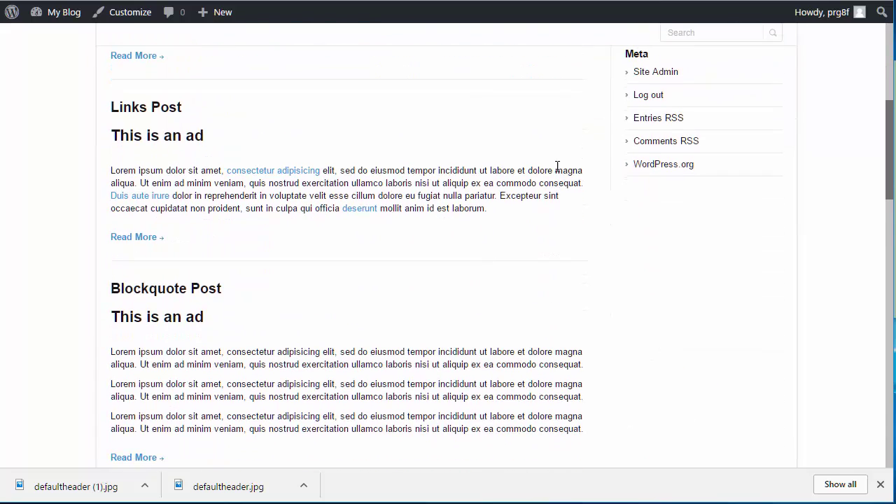